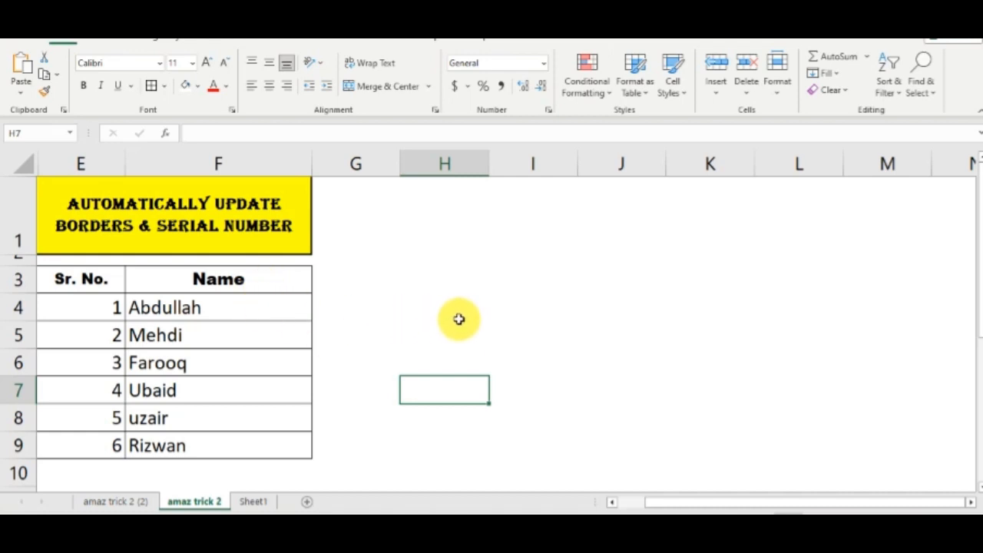
- Clear all six existing names from cells F4:F9 in the Name column
{"action": "left_click", "coordinate": [222, 304]}
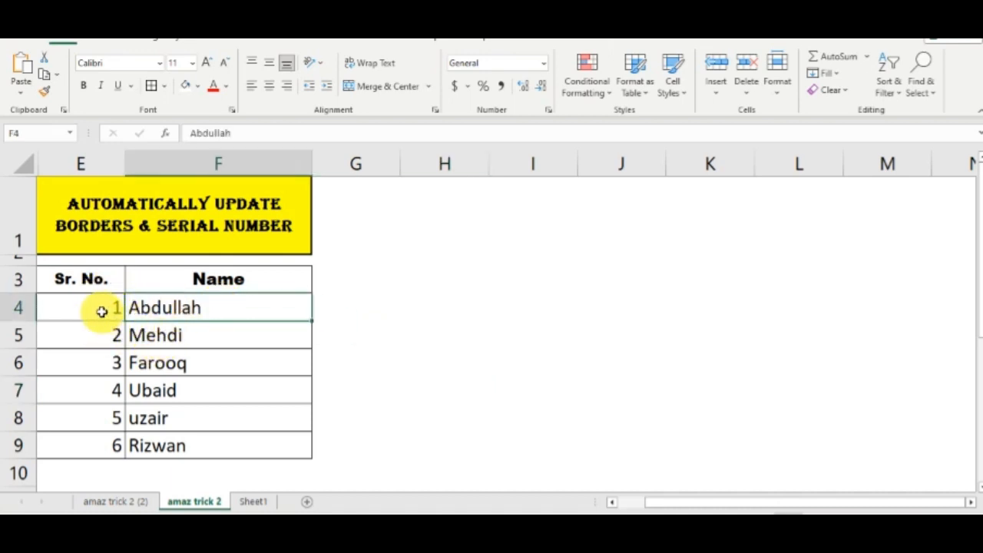
{"action": "key", "text": "Down"}
{"action": "left_click", "coordinate": [176, 307]}
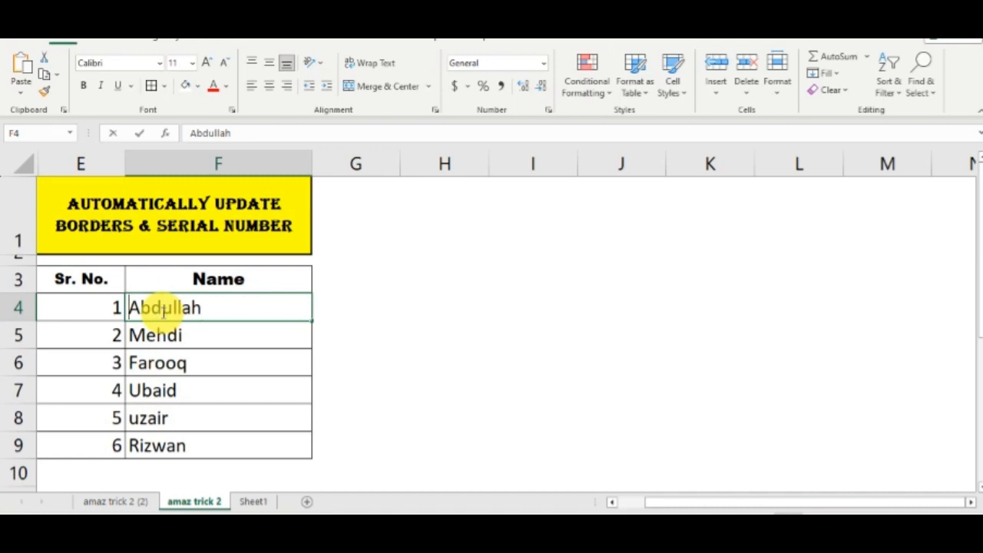
{"action": "key", "text": "BackSpace"}
{"action": "key", "text": "Return"}
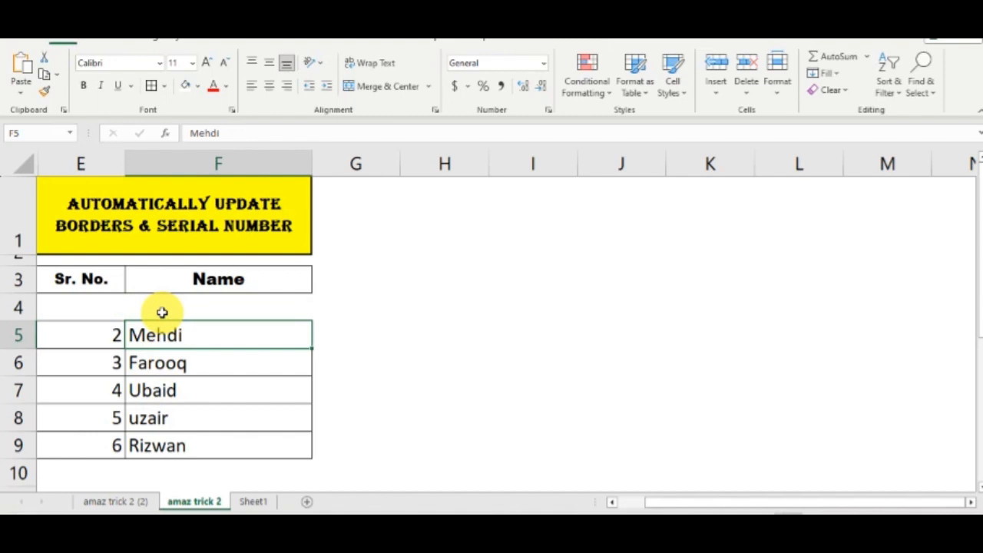
{"action": "key", "text": "BackSpace"}
{"action": "key", "text": "Return"}
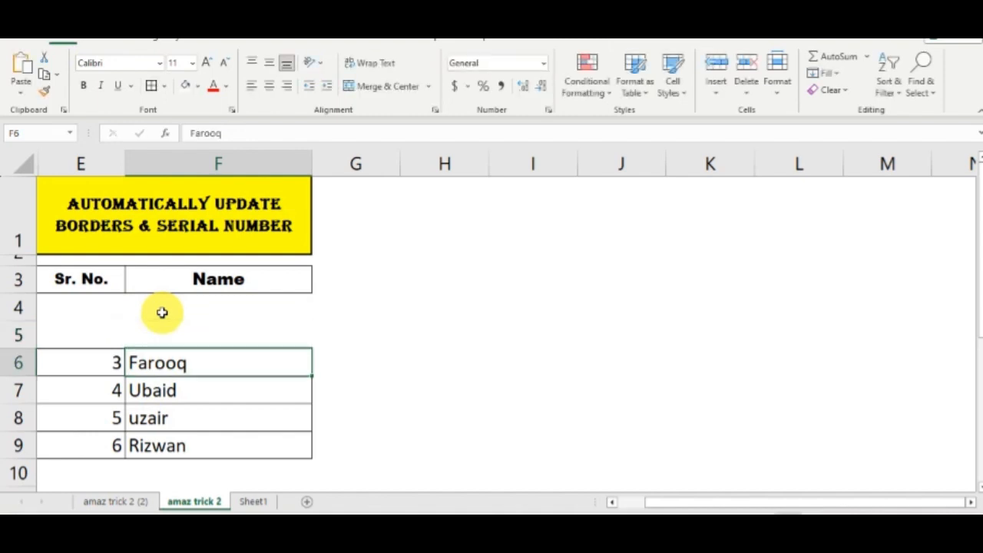
{"action": "key", "text": "BackSpace"}
{"action": "key", "text": "Return"}
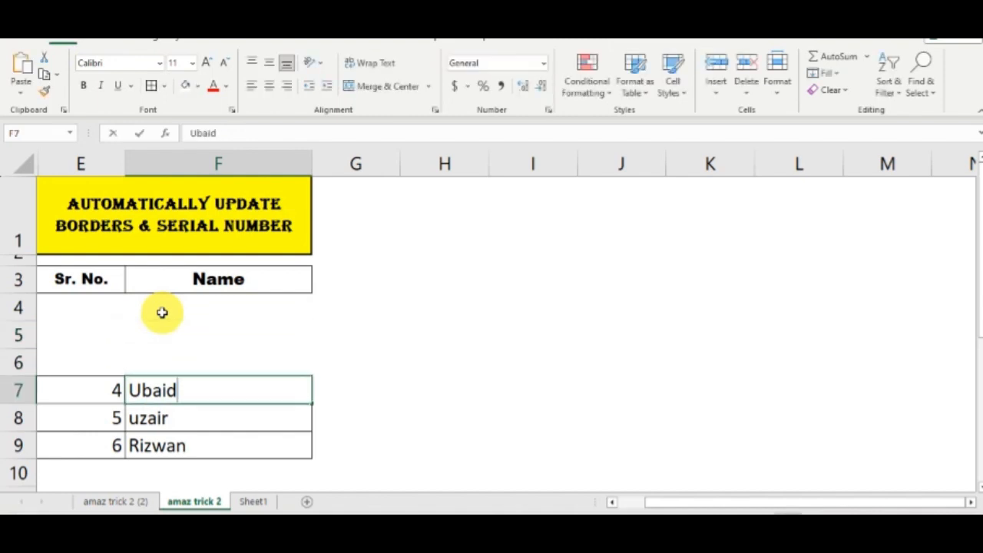
{"action": "key", "text": "BackSpace"}
{"action": "key", "text": "Return"}
{"action": "key", "text": "BackSpace"}
{"action": "key", "text": "Return"}
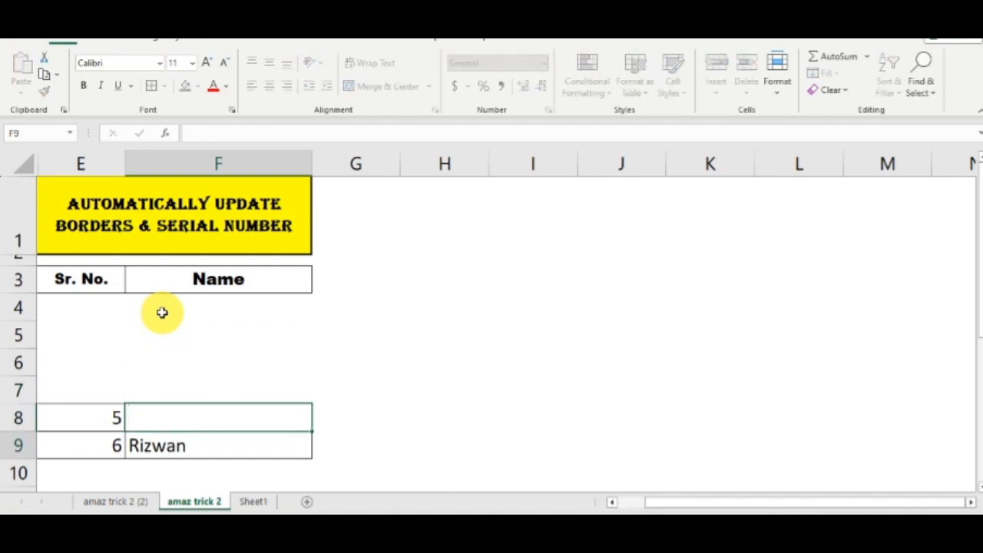
{"action": "key", "text": "BackSpace"}
{"action": "key", "text": "Return"}
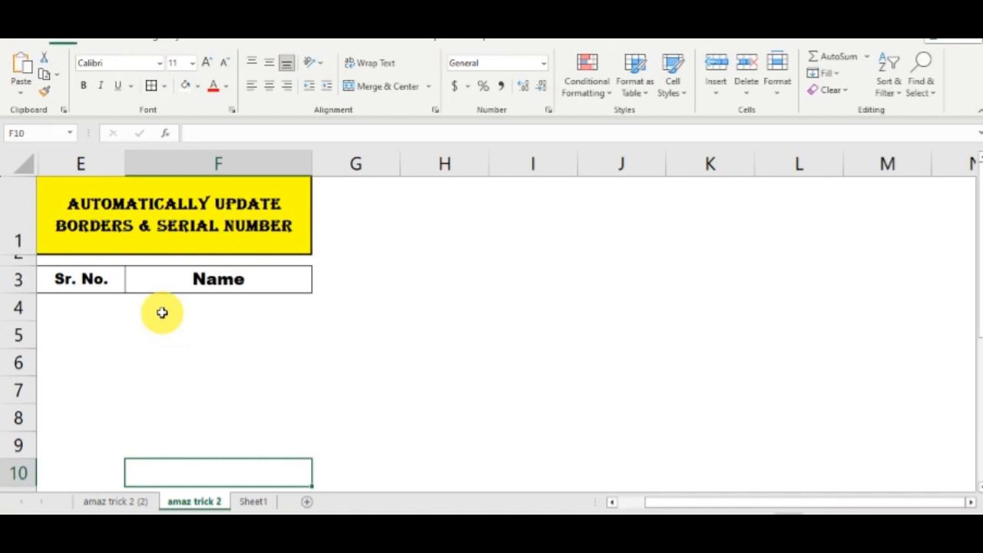
- Enter three sample first names in cells F4:F6 of the emptied Name column
{"action": "key", "text": "Up"}
{"action": "key", "text": "Up"}
{"action": "key", "text": "Up"}
{"action": "key", "text": "Up"}
{"action": "key", "text": "Up"}
{"action": "key", "text": "Up"}
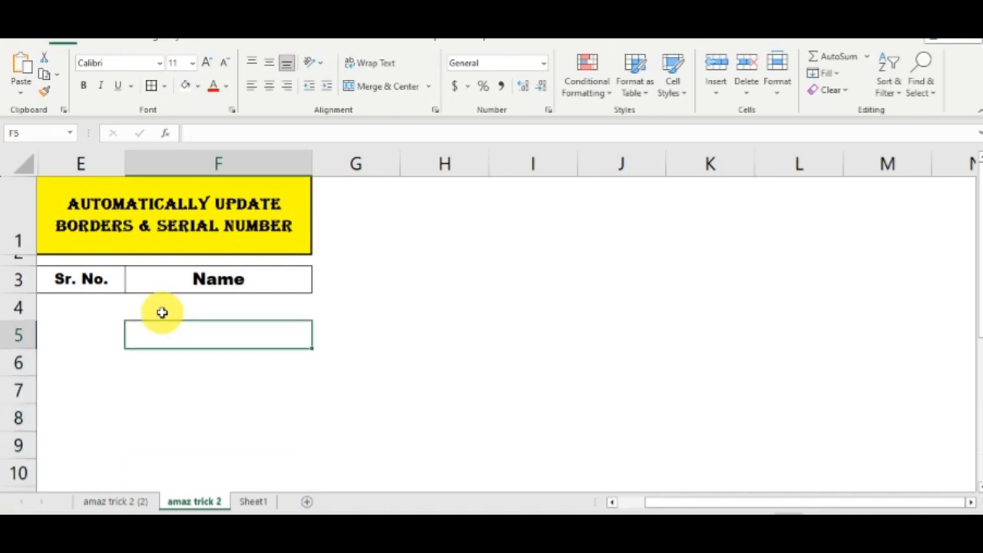
{"action": "type", "text": "Ab"}
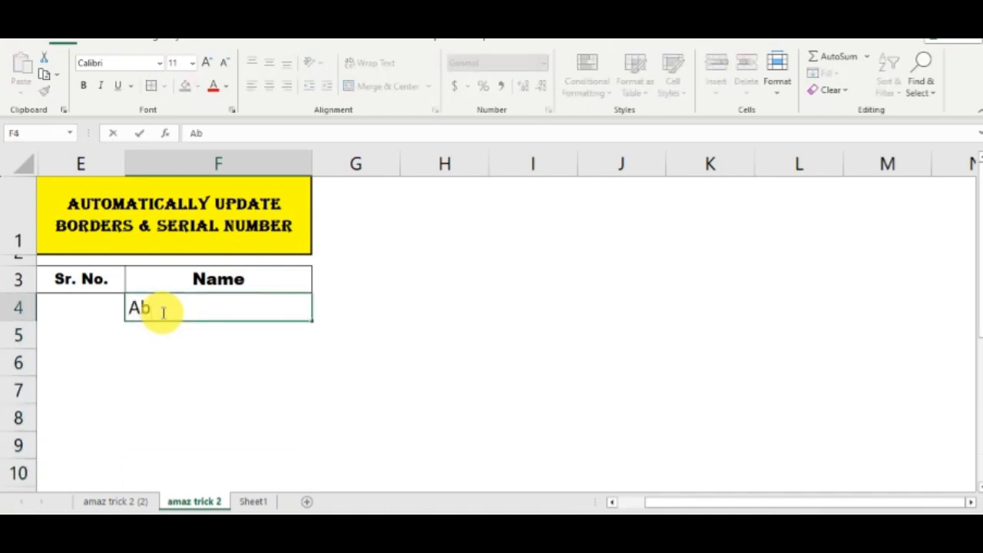
{"action": "type", "text": "dullah"}
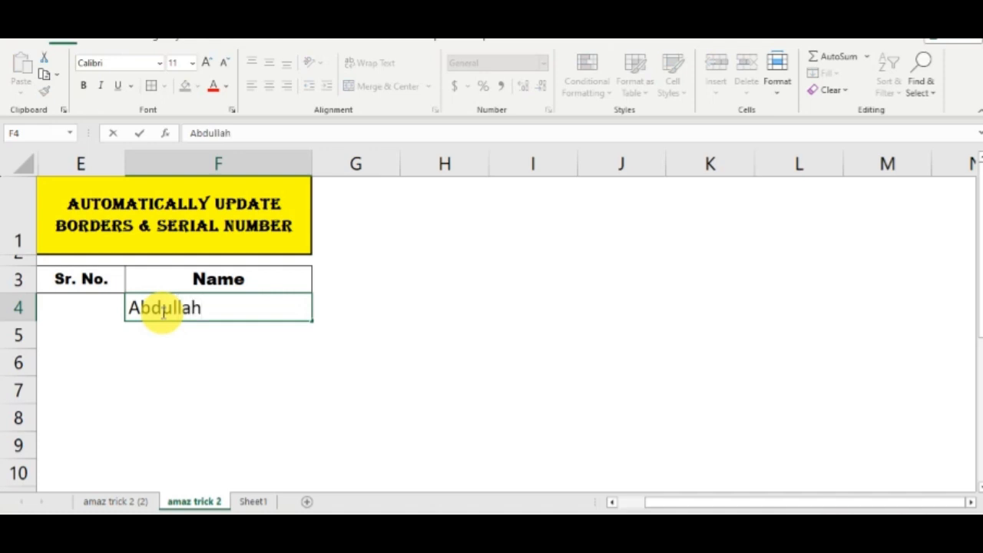
{"action": "key", "text": "Return"}
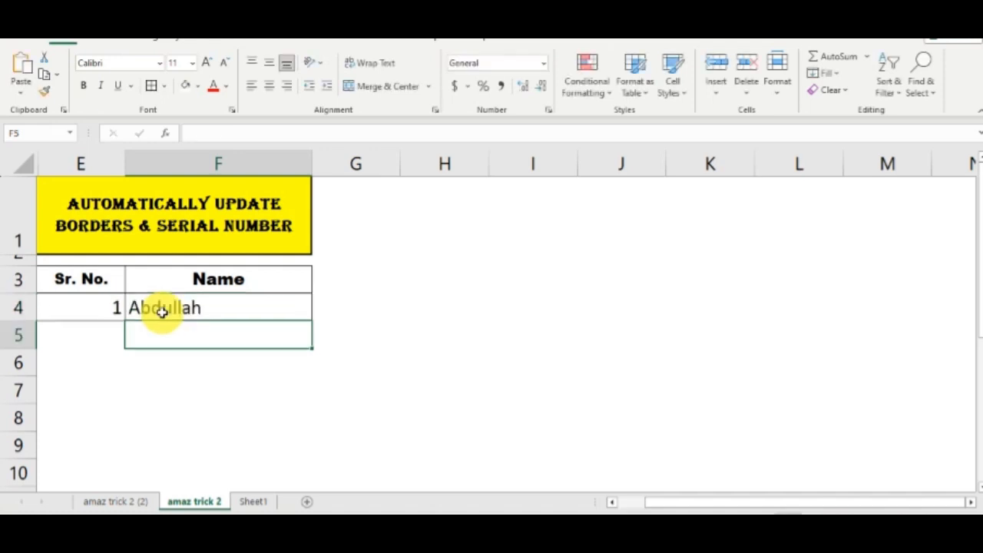
{"action": "type", "text": "Umer"}
{"action": "key", "text": "Return"}
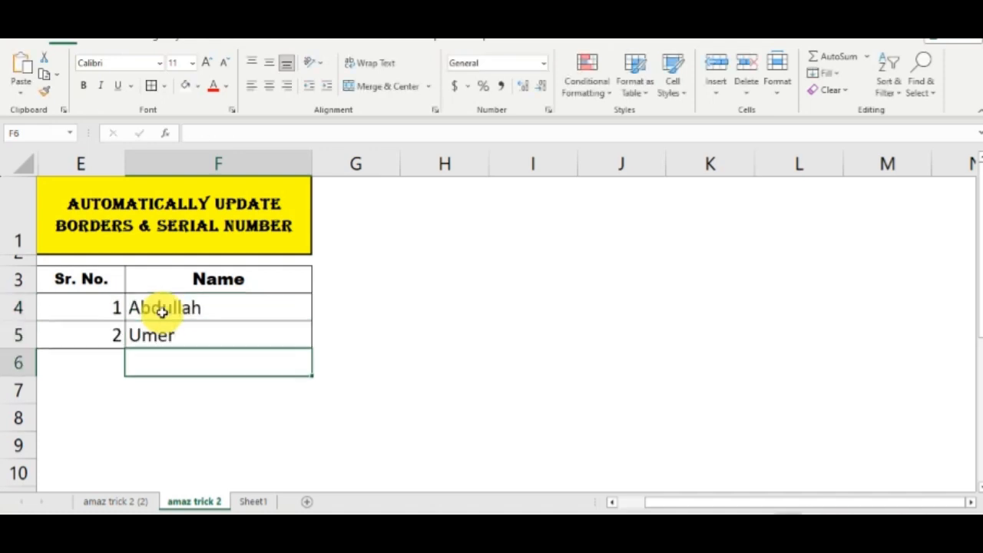
{"action": "type", "text": "Farooq"}
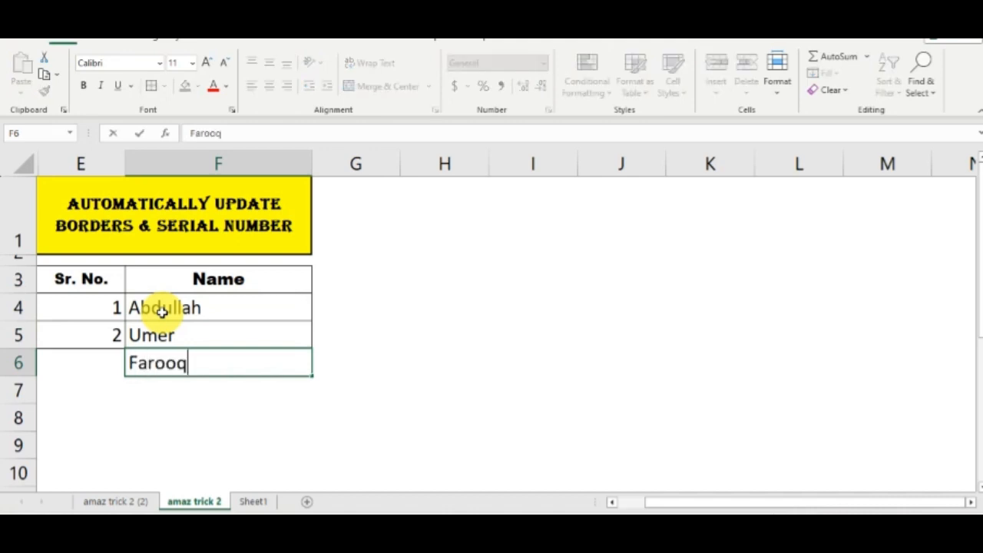
{"action": "key", "text": "Return"}
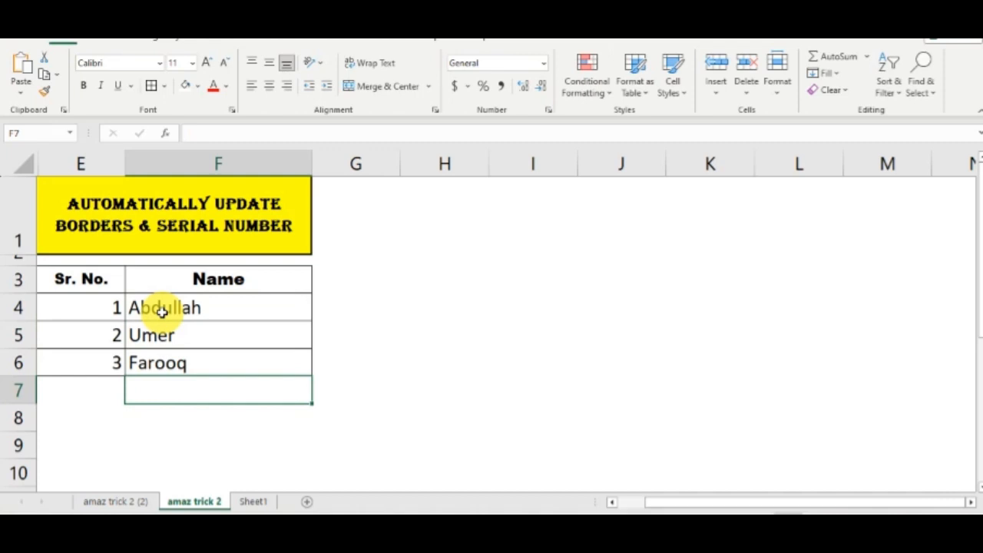
- On the sheet "amaz trick 2 (2)", enter the formula =IF(F4<>"",ROW()-3,"") in cell E4 under Sr. No
{"action": "left_click", "coordinate": [125, 501]}
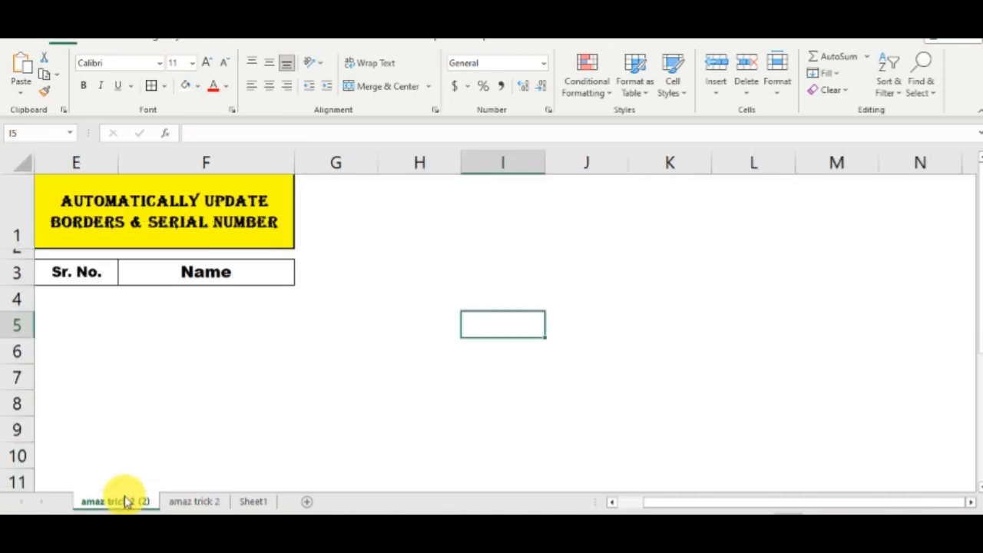
{"action": "left_click", "coordinate": [83, 287]}
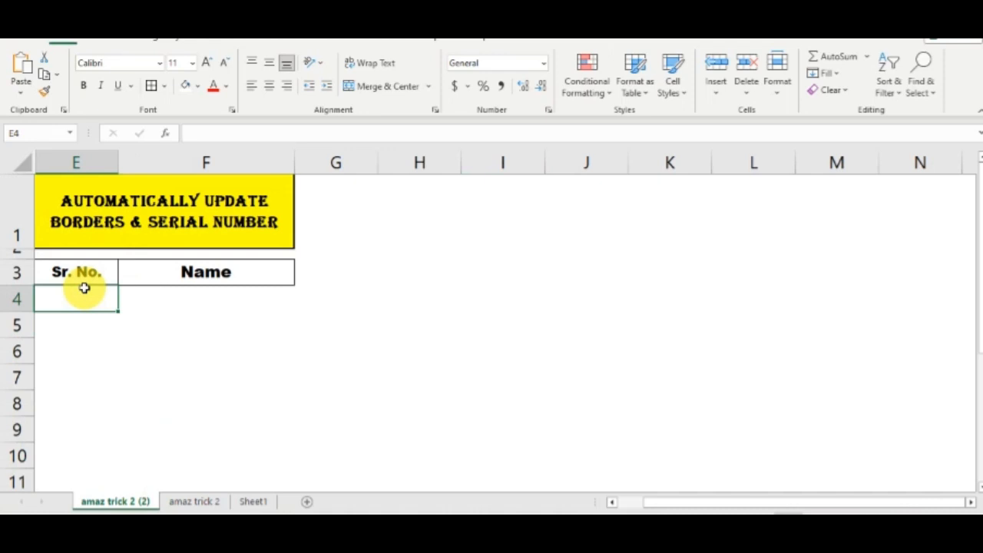
{"action": "type", "text": "=if"}
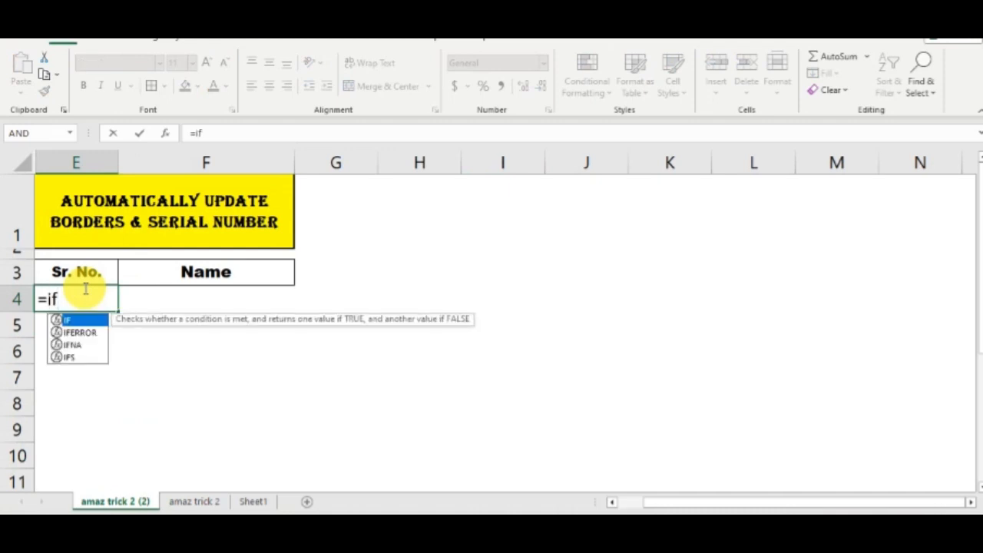
{"action": "key", "text": "Tab"}
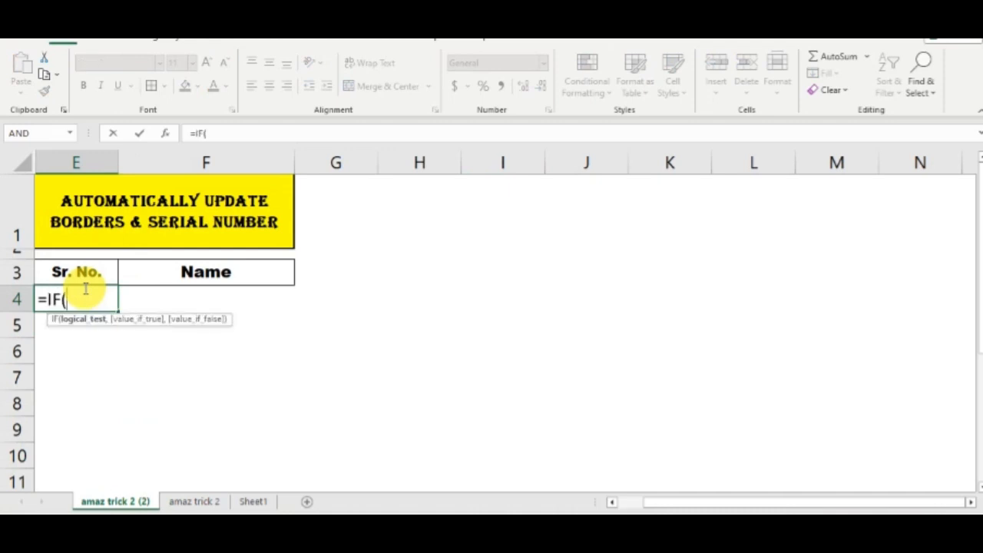
{"action": "key", "text": "Right"}
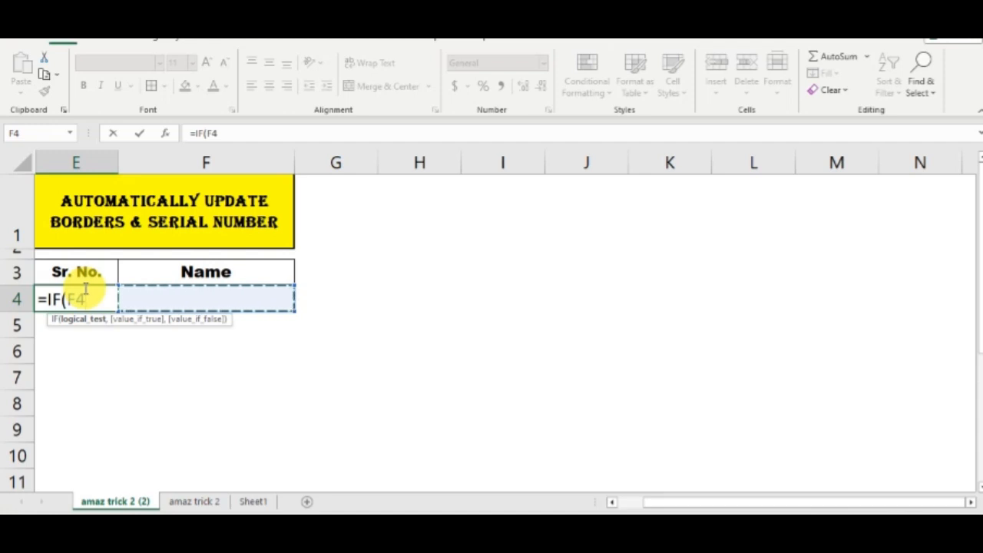
{"action": "type", "text": "<>\"\""}
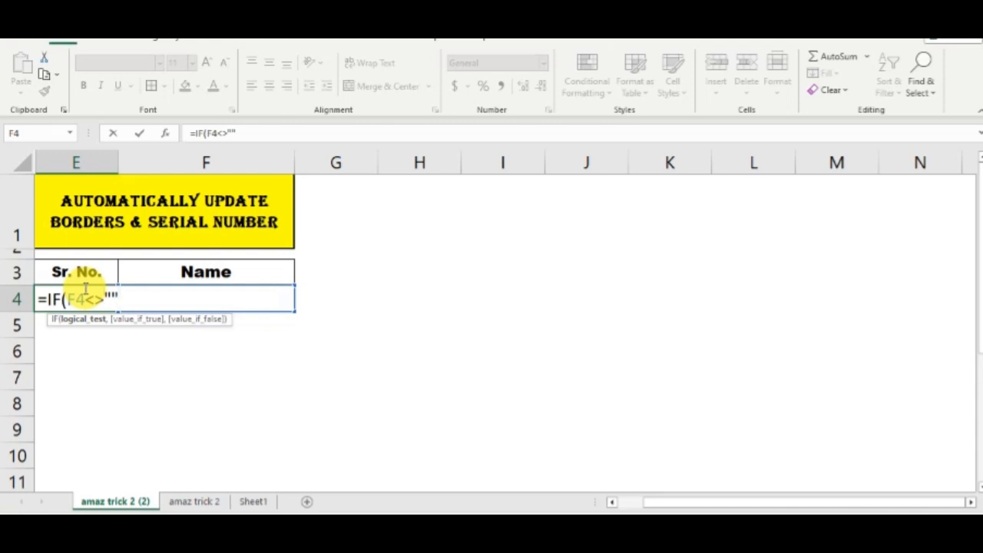
{"action": "type", "text": ","}
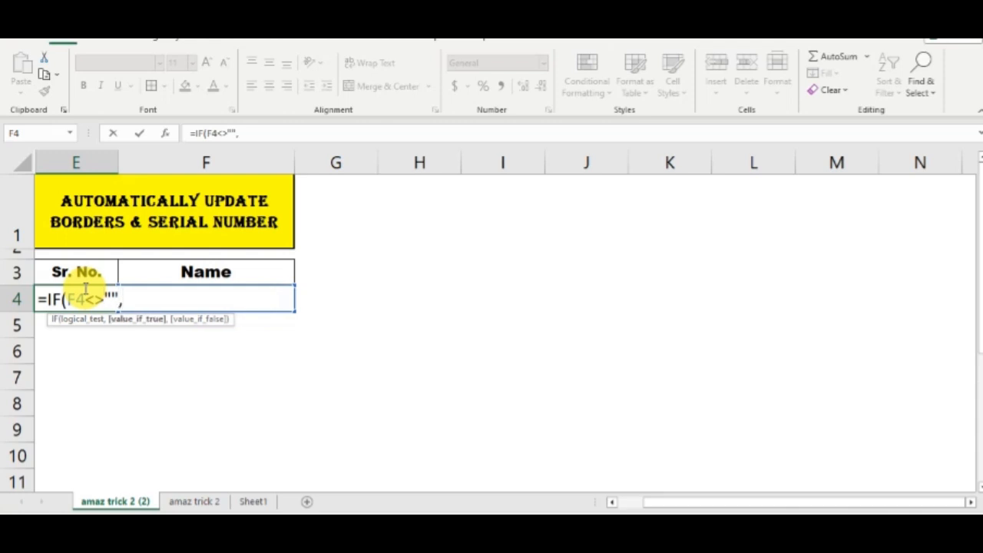
{"action": "type", "text": "row"}
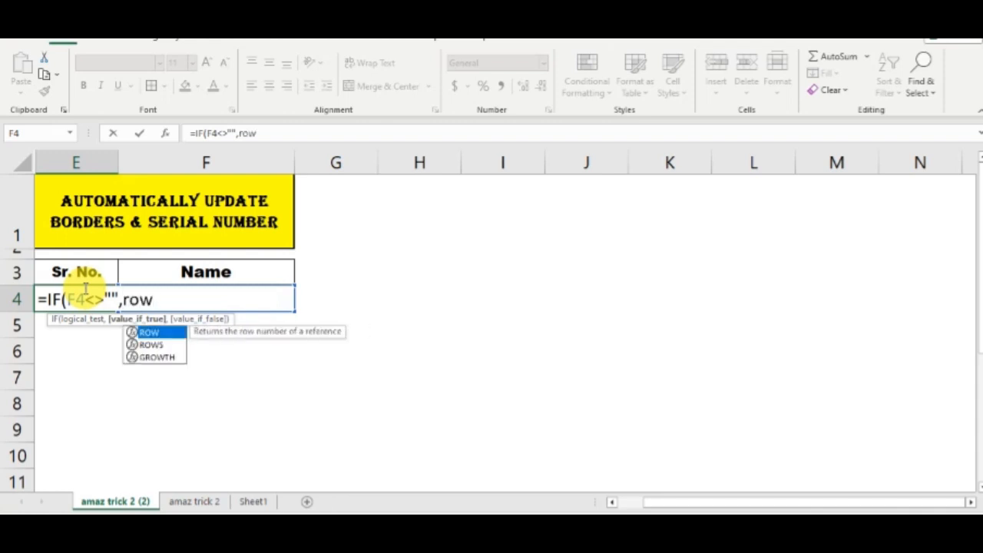
{"action": "key", "text": "Tab"}
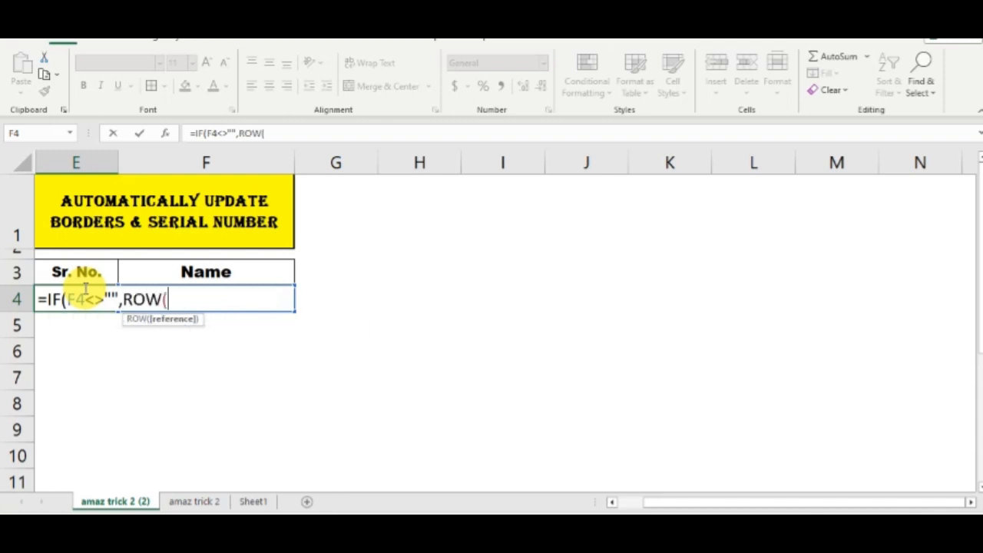
{"action": "type", "text": ")"}
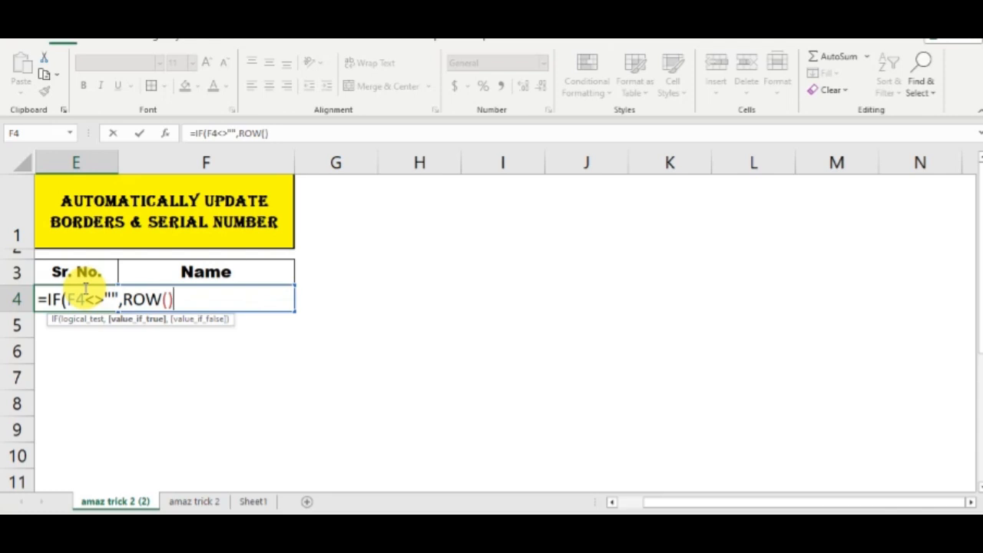
{"action": "type", "text": "-"}
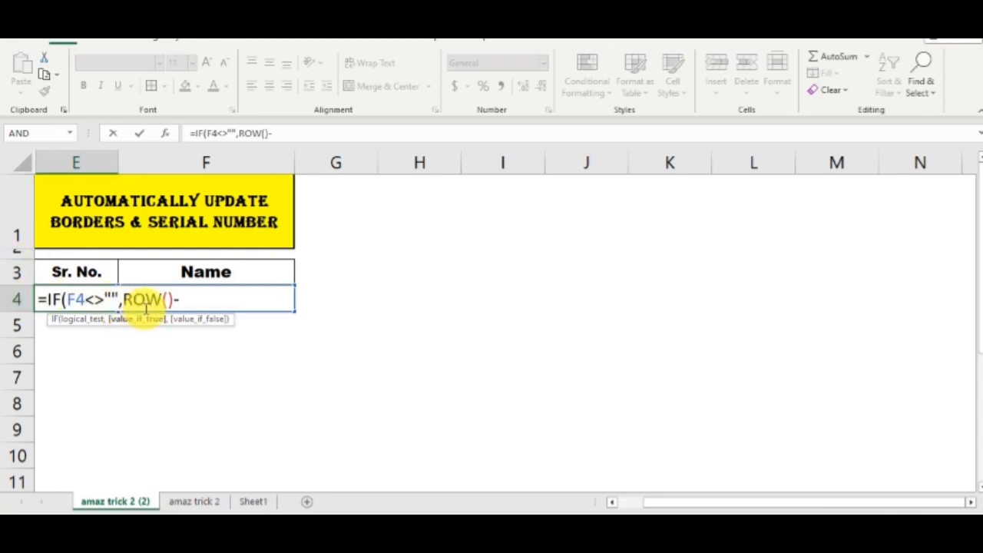
{"action": "type", "text": "3,"}
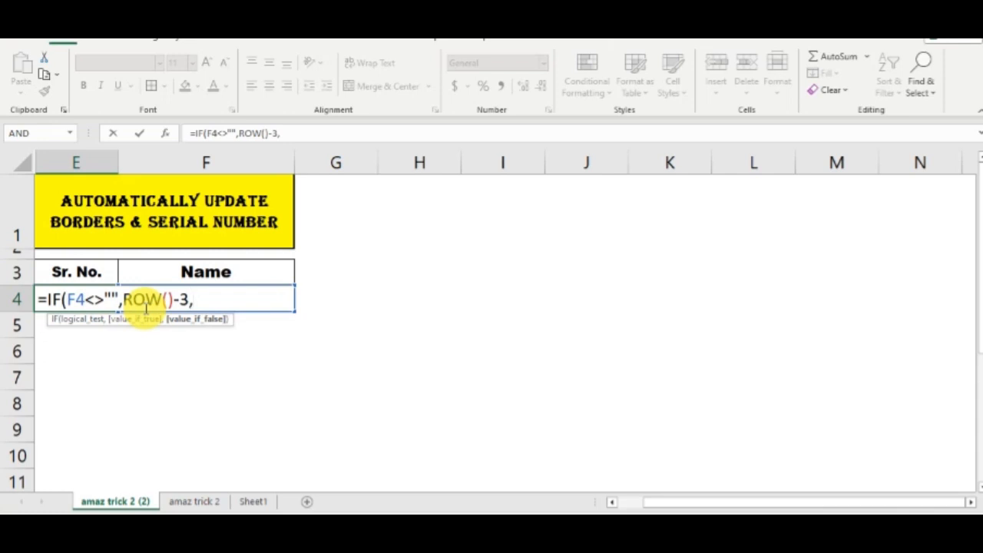
{"action": "type", "text": "\"\")"}
{"action": "key", "text": "Return"}
- Copy the serial number formula from E4 down the Sr. No. column to E10
{"action": "key", "text": "Up"}
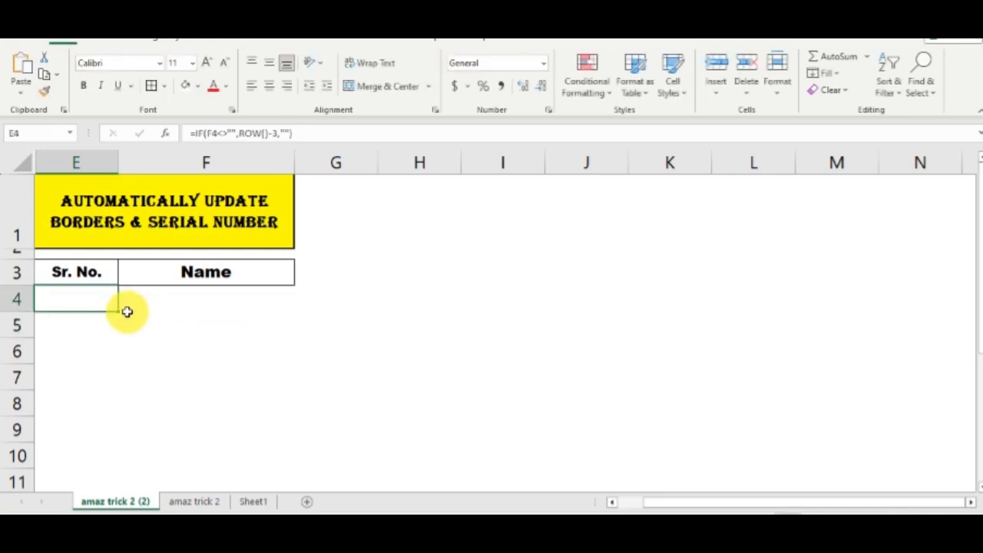
{"action": "left_click_drag", "start_coordinate": [117, 311], "coordinate": [121, 465]}
{"action": "left_click", "coordinate": [171, 391]}
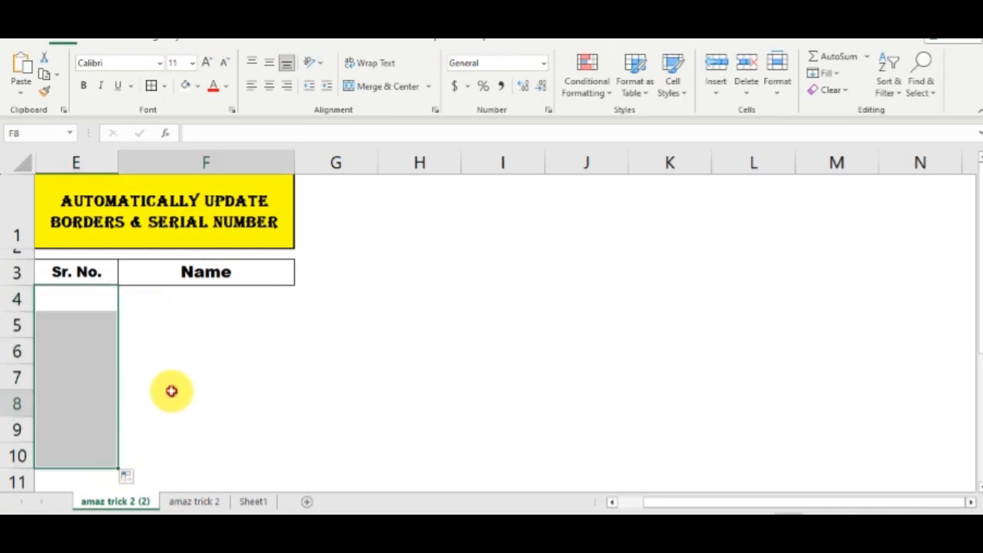
- Test the serial number formula by entering three sample first names in cells F4:F6
{"action": "left_click", "coordinate": [170, 301]}
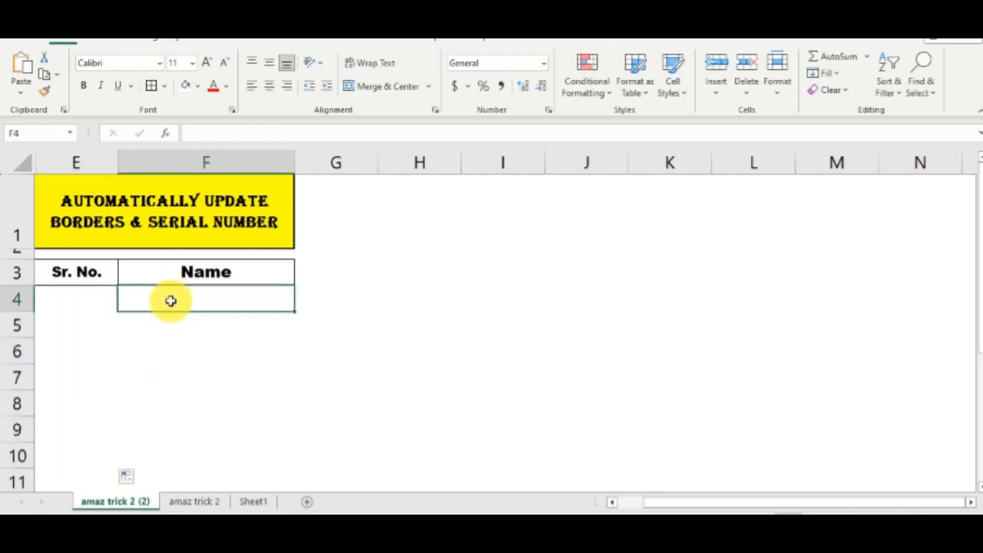
{"action": "double_click", "coordinate": [170, 301]}
{"action": "type", "text": "a"}
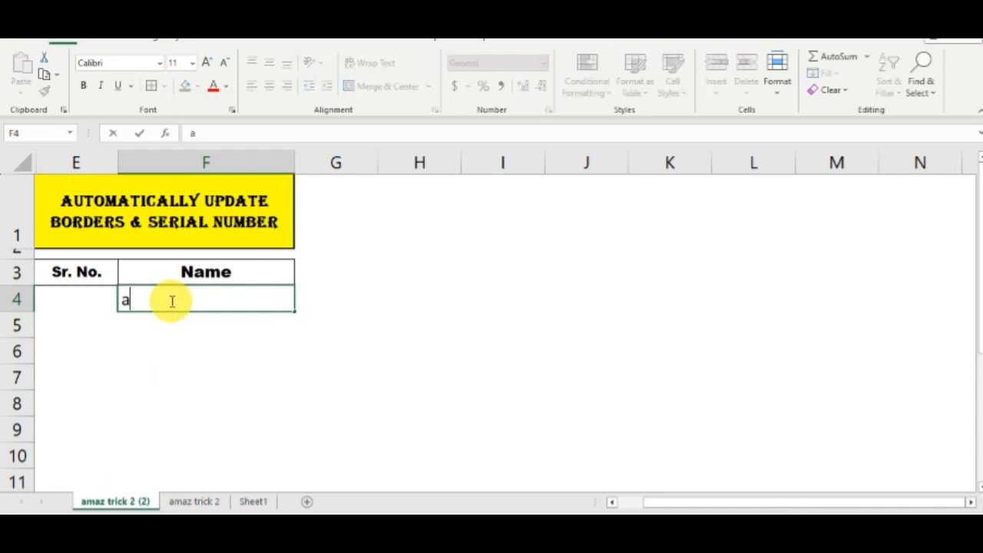
{"action": "key", "text": "BackSpace"}
{"action": "type", "text": "Abdu"}
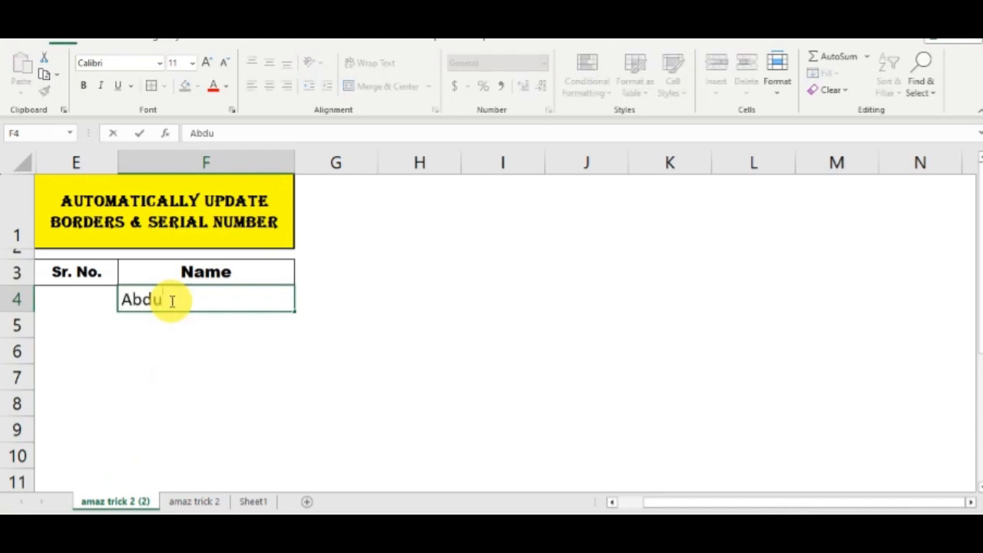
{"action": "type", "text": "llah"}
{"action": "key", "text": "Return"}
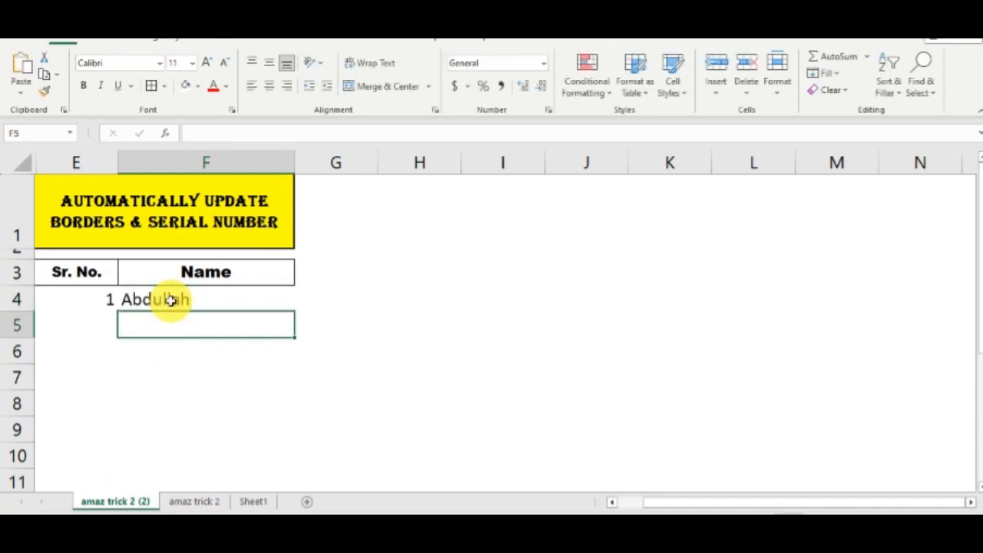
{"action": "type", "text": "Umer"}
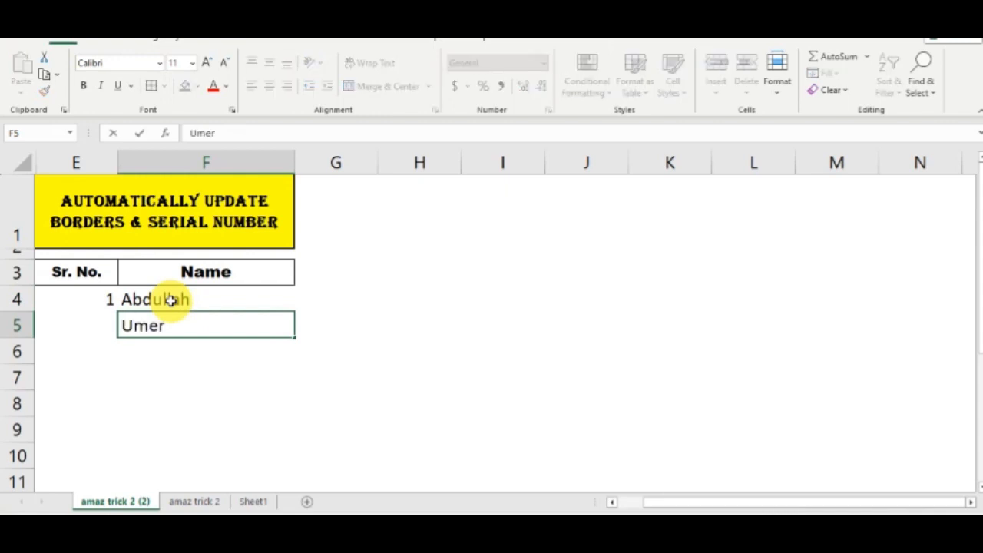
{"action": "key", "text": "Return"}
{"action": "type", "text": "F"}
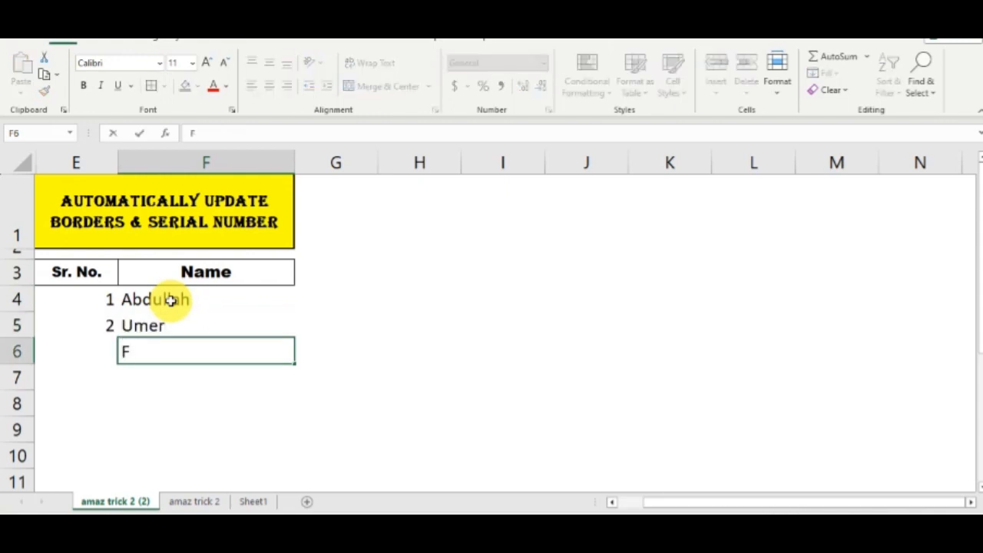
{"action": "type", "text": "arooq"}
{"action": "key", "text": "Return"}
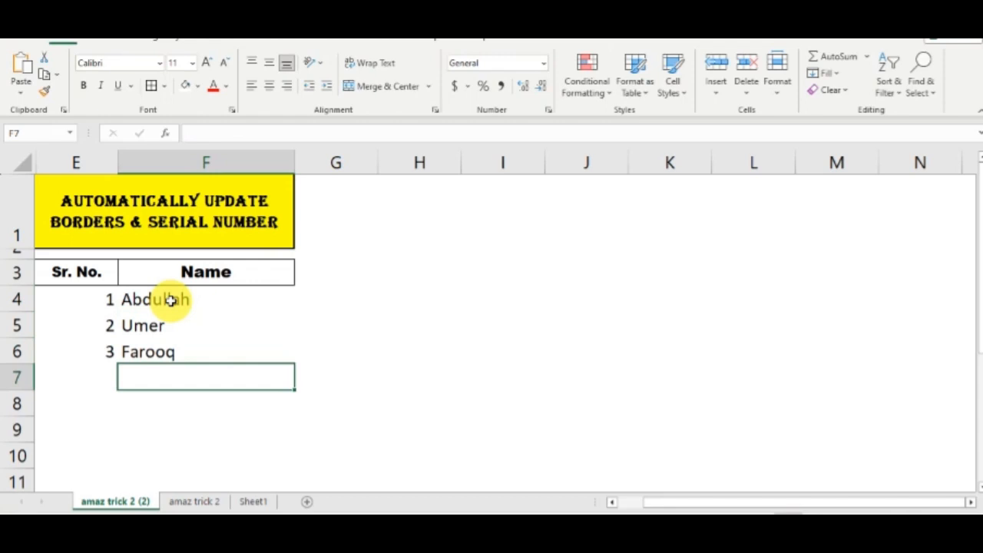
- Enter a fourth sample first name in cell F7 of the Name column
{"action": "type", "text": "Riz"}
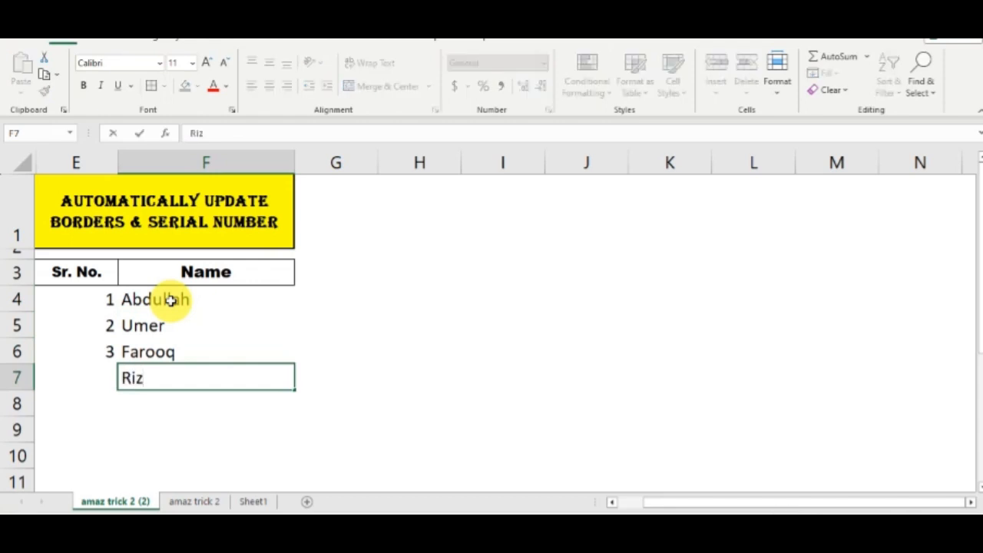
{"action": "type", "text": "wan"}
{"action": "key", "text": "Return"}
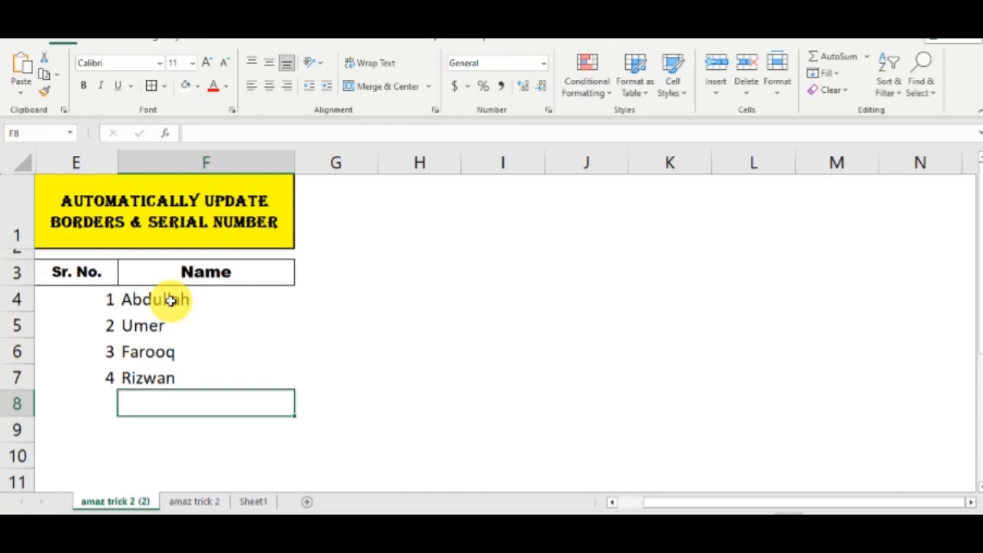
- Create a formula-based conditional formatting rule for cells E4:F7 with the formula =e4<>""
{"action": "key", "text": "Left"}
{"action": "key", "text": "Up"}
{"action": "key", "text": "Up"}
{"action": "key", "text": "Up"}
{"action": "key", "text": "Up"}
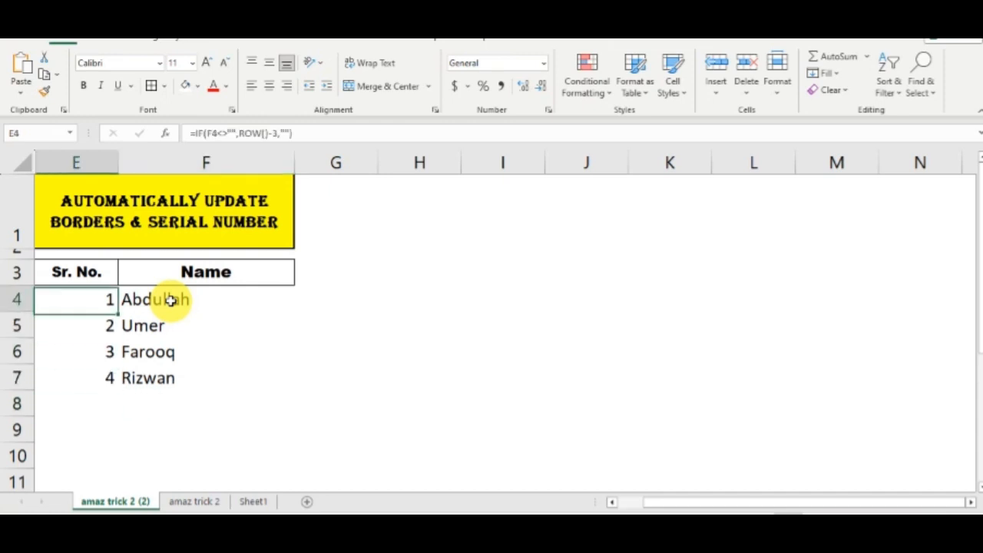
{"action": "key", "text": "shift+Right"}
{"action": "key", "text": "shift+Down"}
{"action": "key", "text": "shift+Down"}
{"action": "key", "text": "shift+Down"}
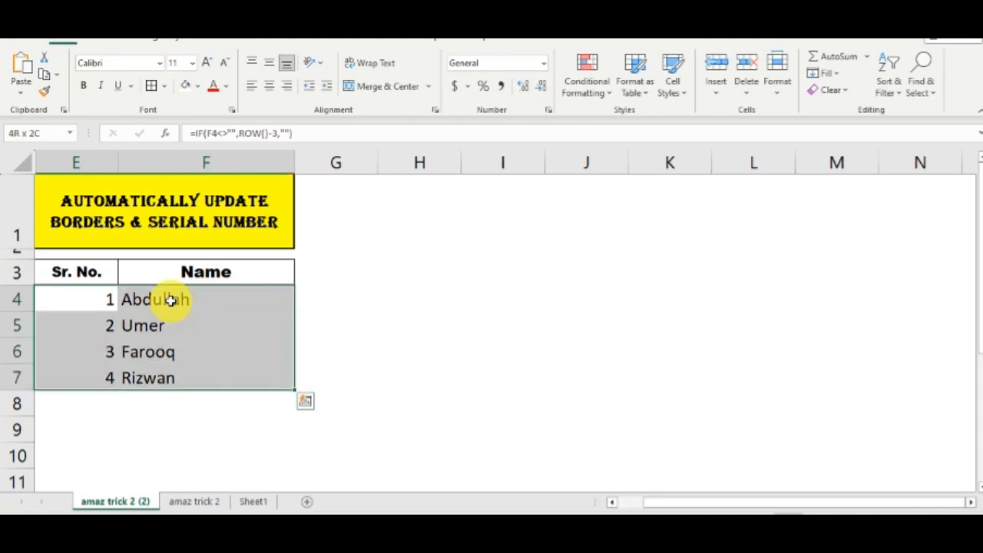
{"action": "left_click", "coordinate": [577, 91]}
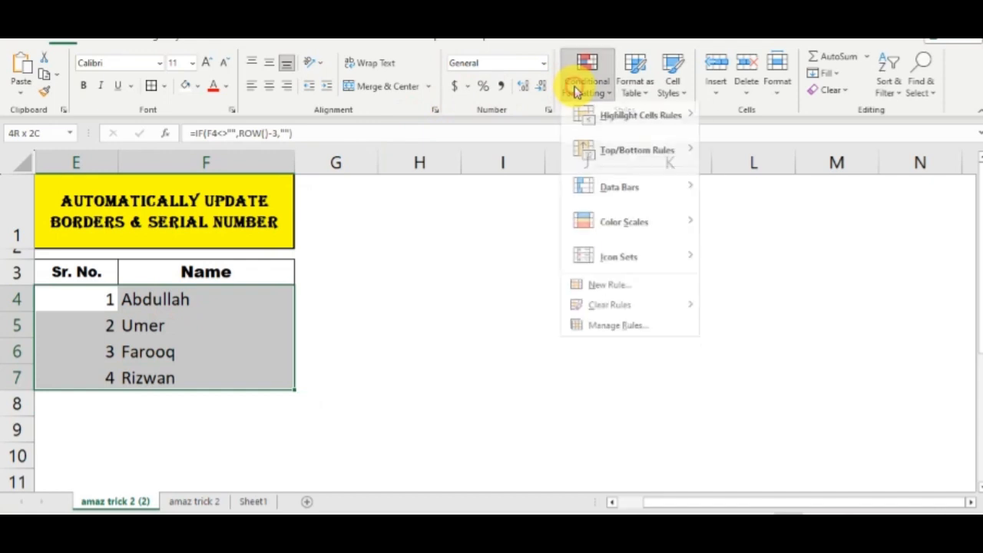
{"action": "left_click", "coordinate": [620, 289]}
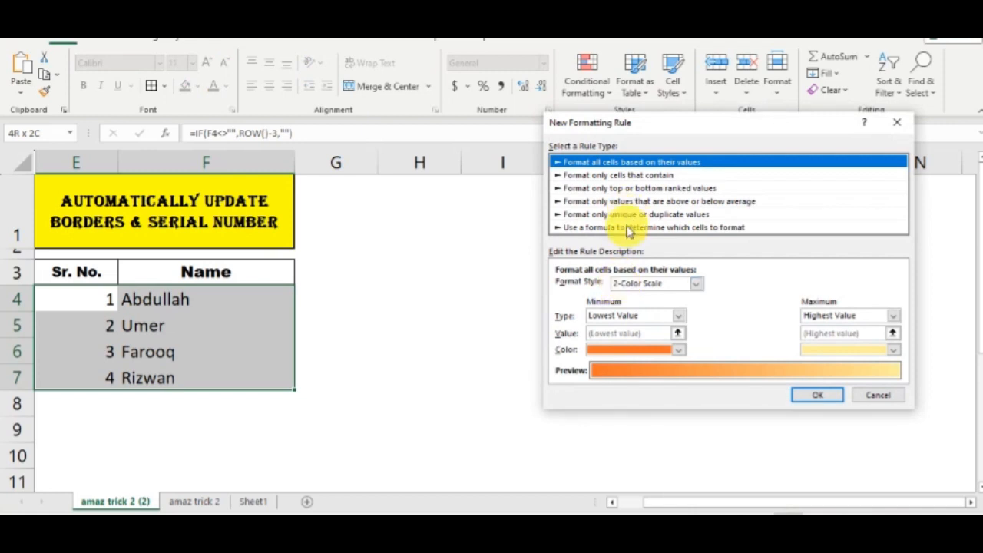
{"action": "left_click", "coordinate": [628, 228]}
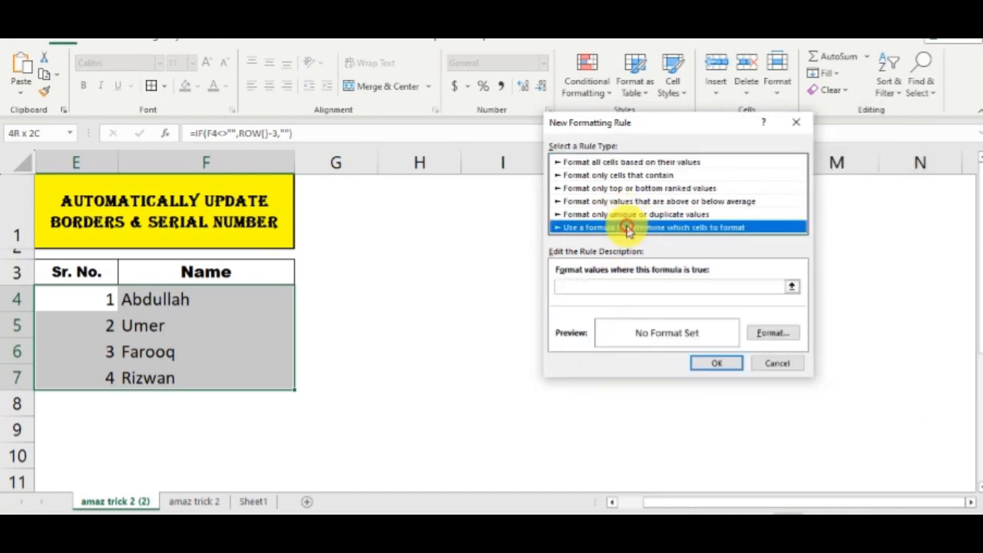
{"action": "left_click", "coordinate": [631, 289]}
{"action": "type", "text": "="}
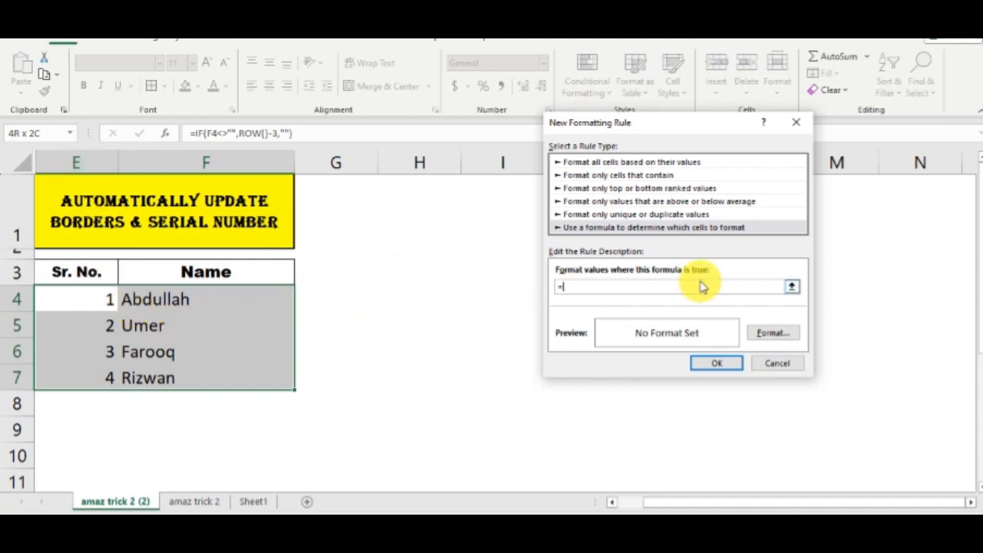
{"action": "type", "text": "e4<>"}
{"action": "type", "text": "\"\""}
- Give the conditional formatting rule an outline border and apply it to the selected cells
{"action": "left_click", "coordinate": [757, 332]}
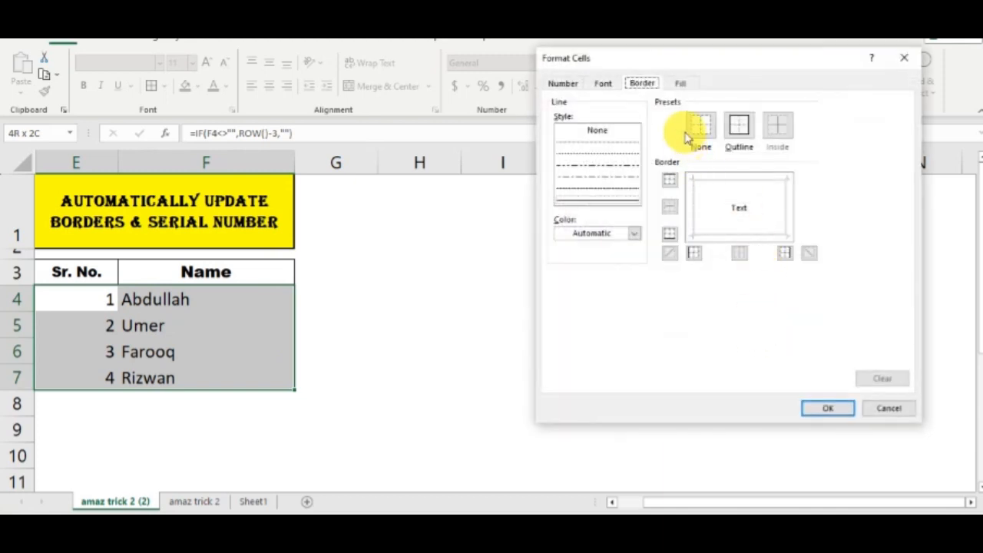
{"action": "left_click", "coordinate": [742, 125]}
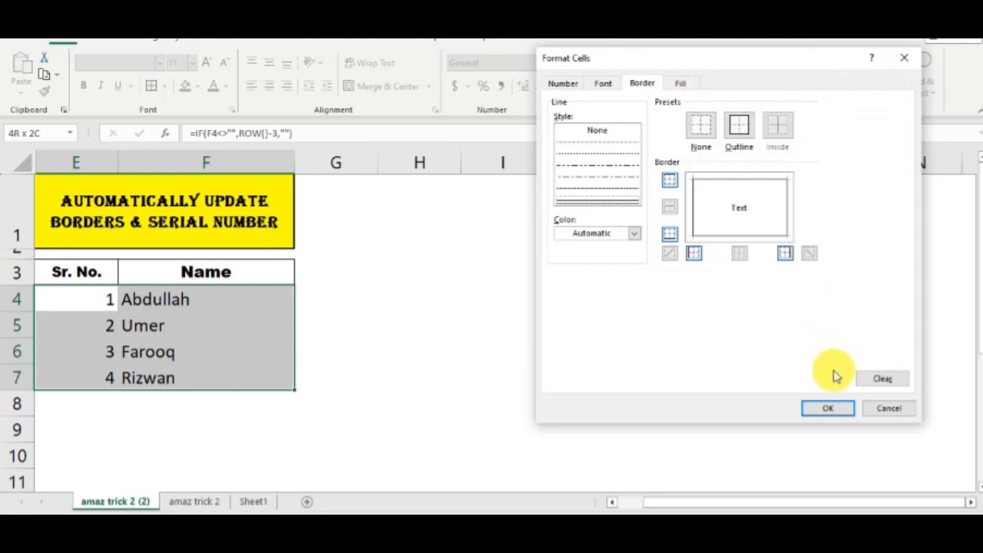
{"action": "left_click", "coordinate": [831, 408]}
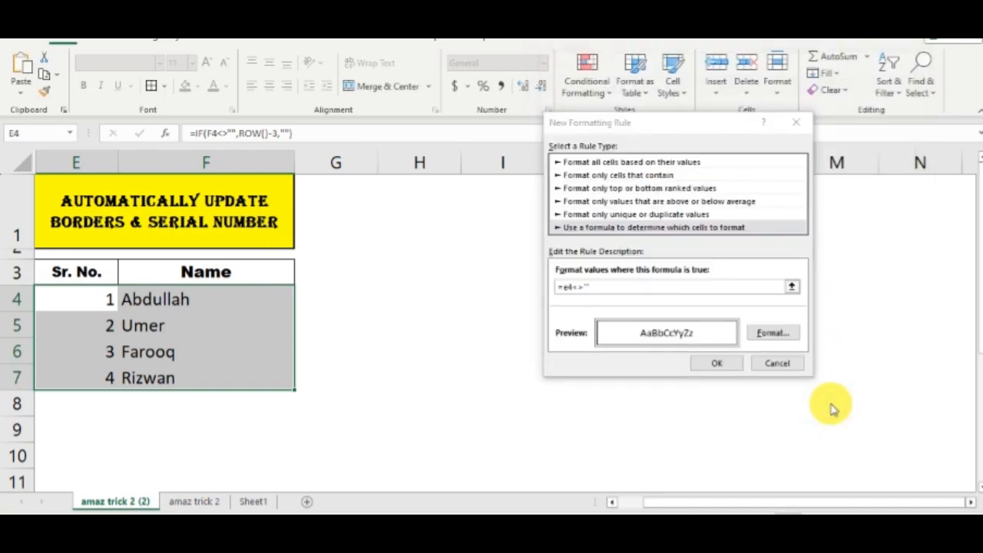
{"action": "left_click", "coordinate": [722, 366]}
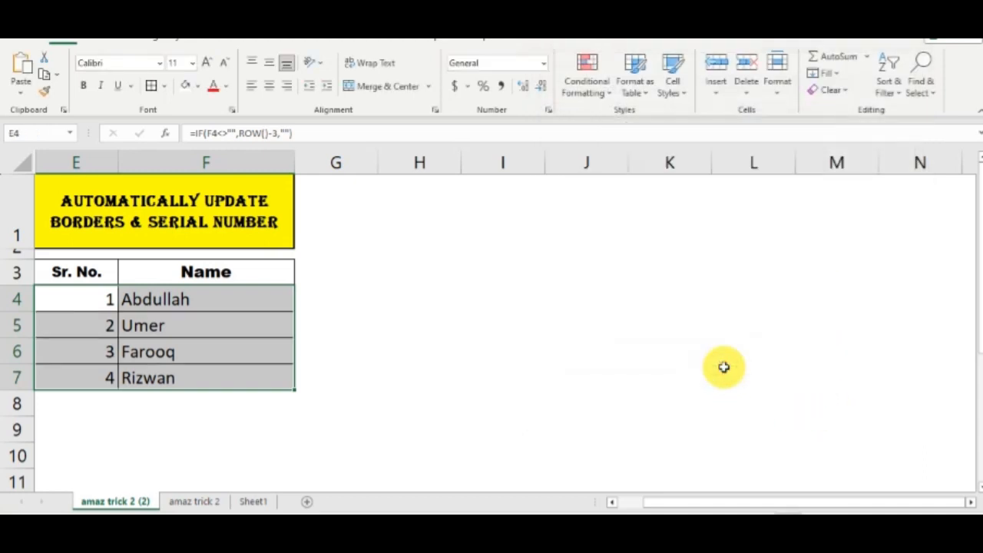
- Test the automatic borders and serial numbers by deleting the name in cell F7
{"action": "key", "text": "Down"}
{"action": "key", "text": "Down"}
{"action": "key", "text": "Down"}
{"action": "key", "text": "Down"}
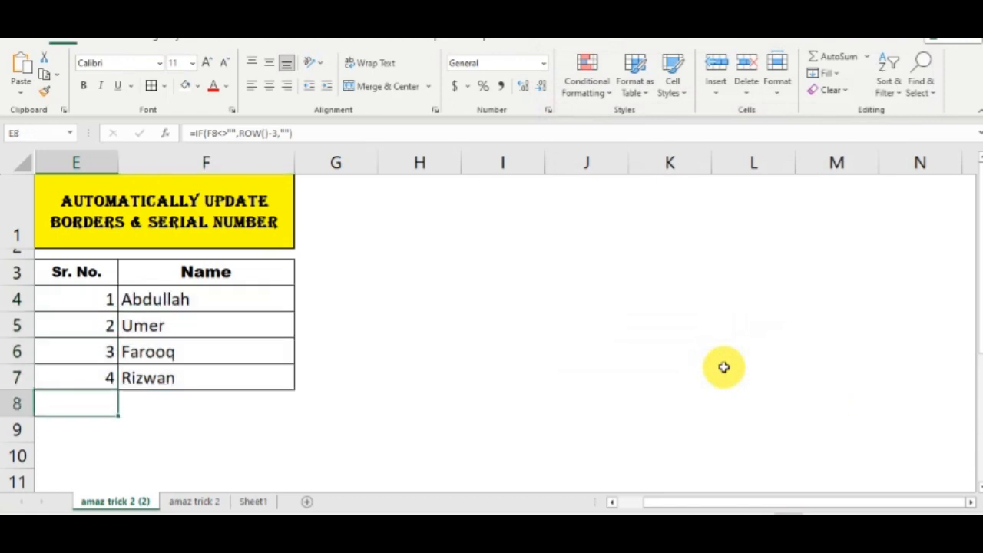
{"action": "key", "text": "Right"}
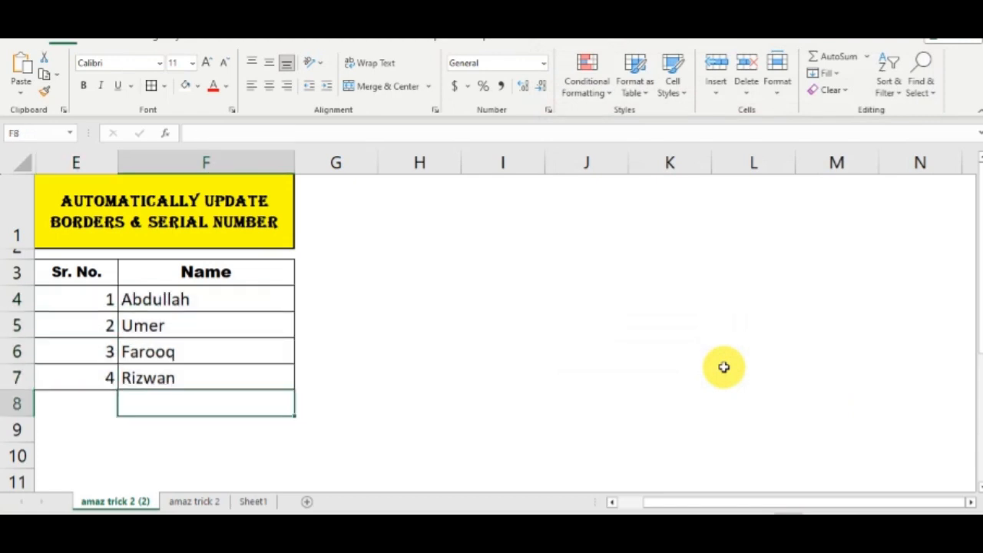
{"action": "key", "text": "Down"}
{"action": "key", "text": "Up"}
{"action": "key", "text": "Up"}
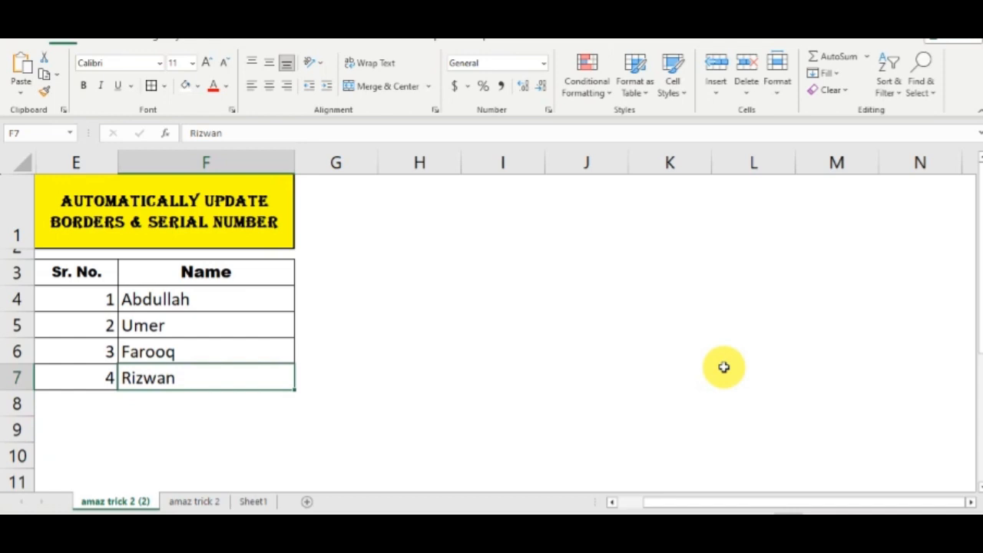
{"action": "key", "text": "Down"}
{"action": "key", "text": "Up"}
{"action": "key", "text": "BackSpace"}
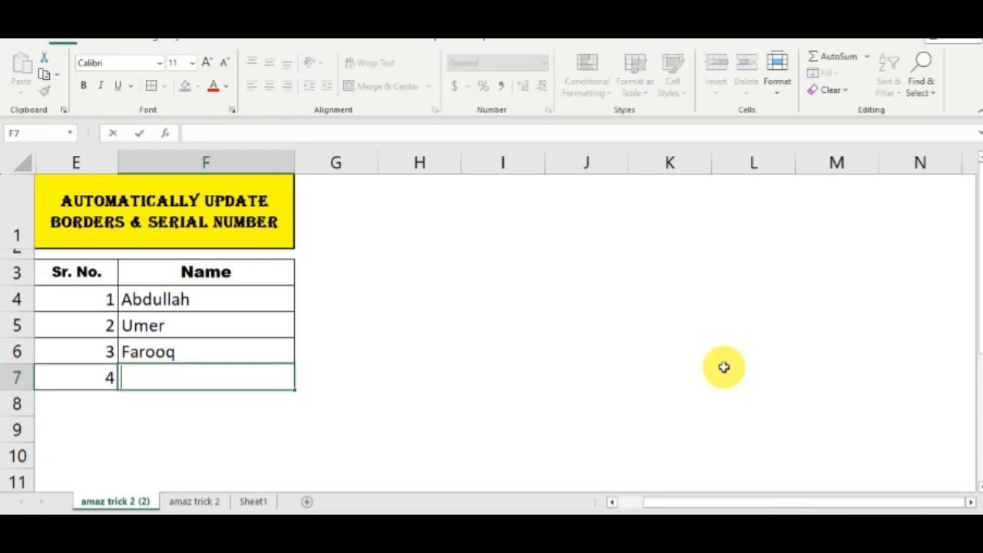
{"action": "key", "text": "Return"}
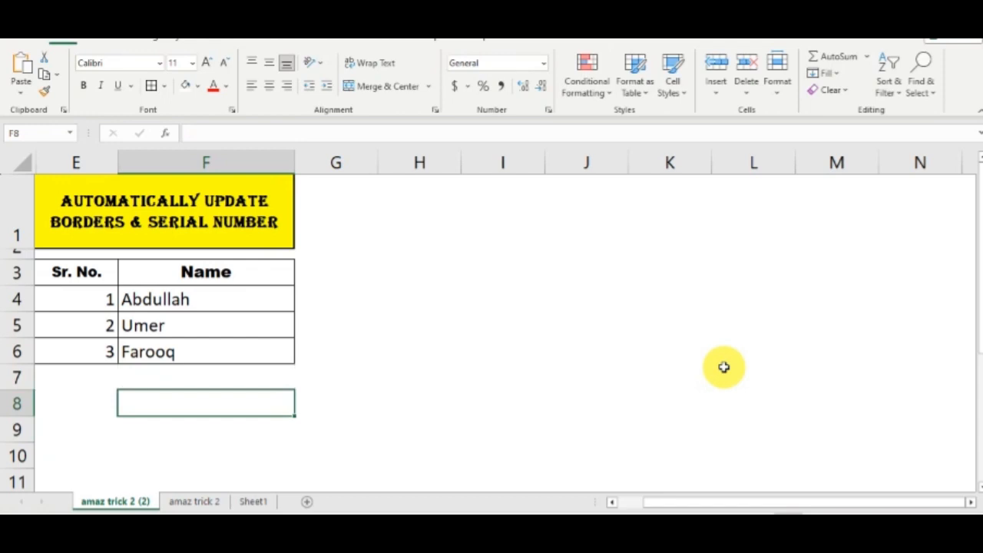